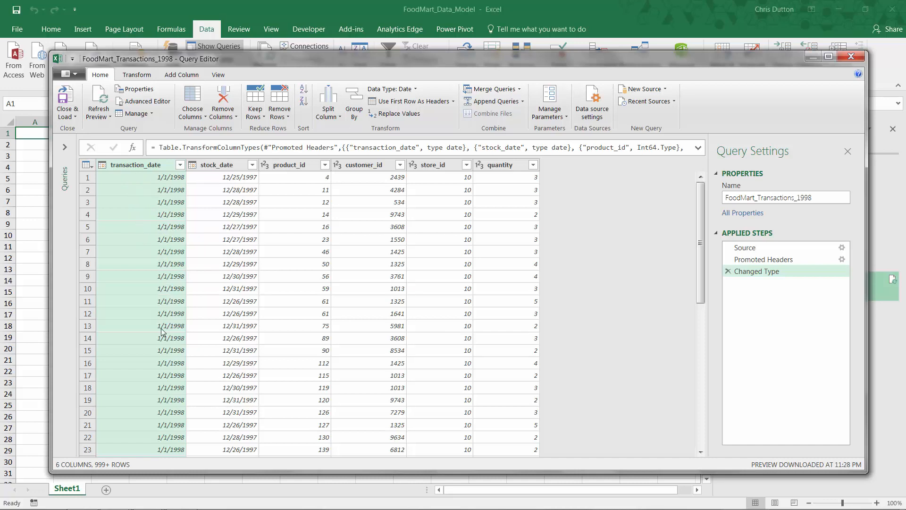
Step: Sort the transactions by product_id in ascending order
{"action": "left_click", "coordinate": [325, 165]}
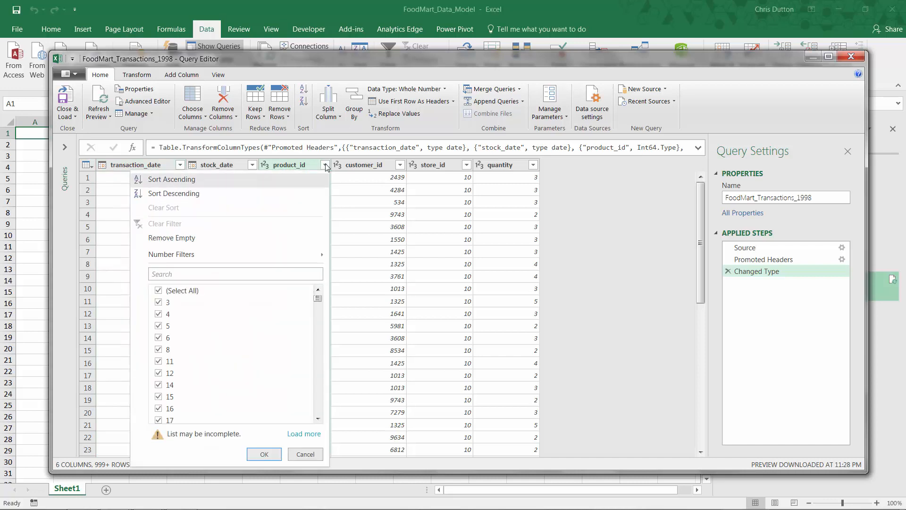
{"action": "left_click", "coordinate": [182, 179]}
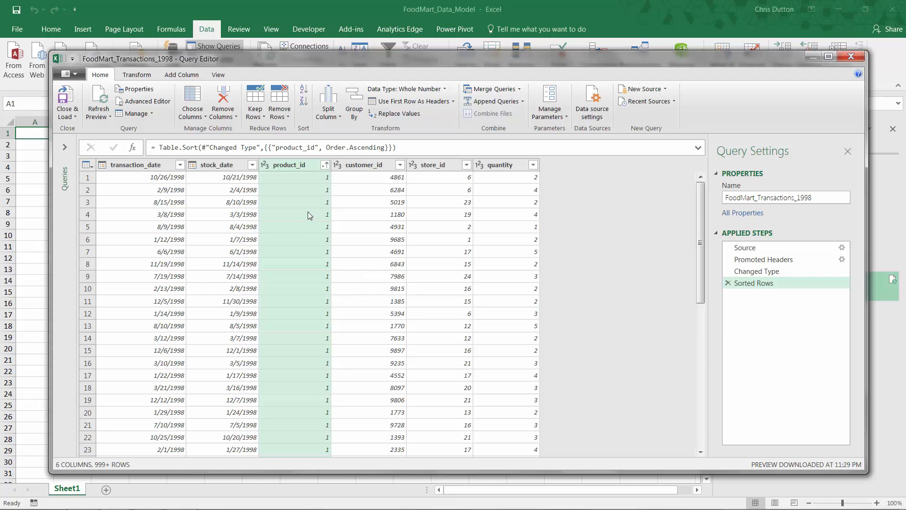
Step: Group the rows by product_id, with a new total_quantity column that sums quantity
{"action": "left_click", "coordinate": [131, 77]}
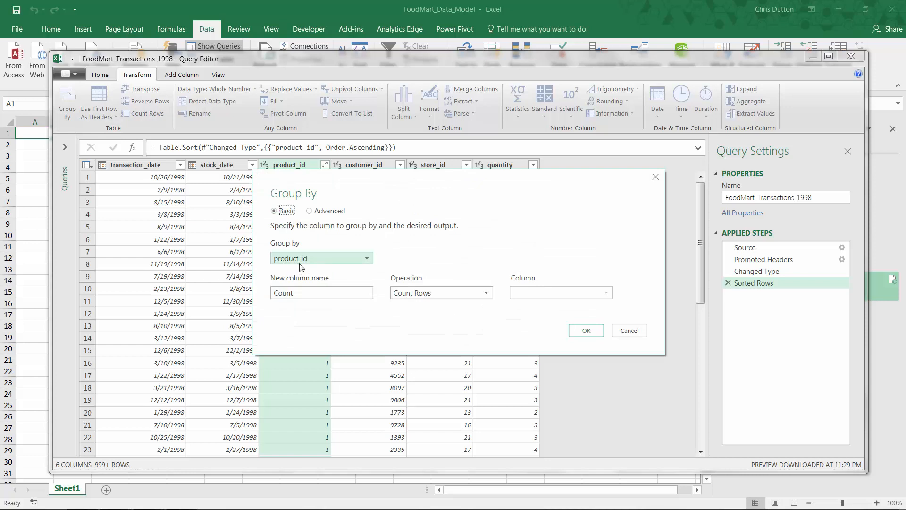
{"action": "left_click_drag", "start_coordinate": [308, 293], "coordinate": [272, 296]}
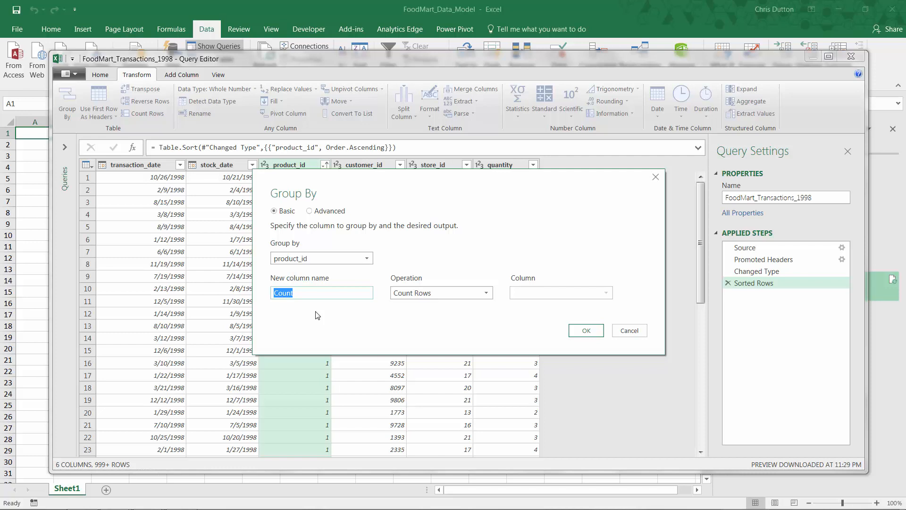
{"action": "type", "text": "total_quantity"}
{"action": "left_click", "coordinate": [486, 293]}
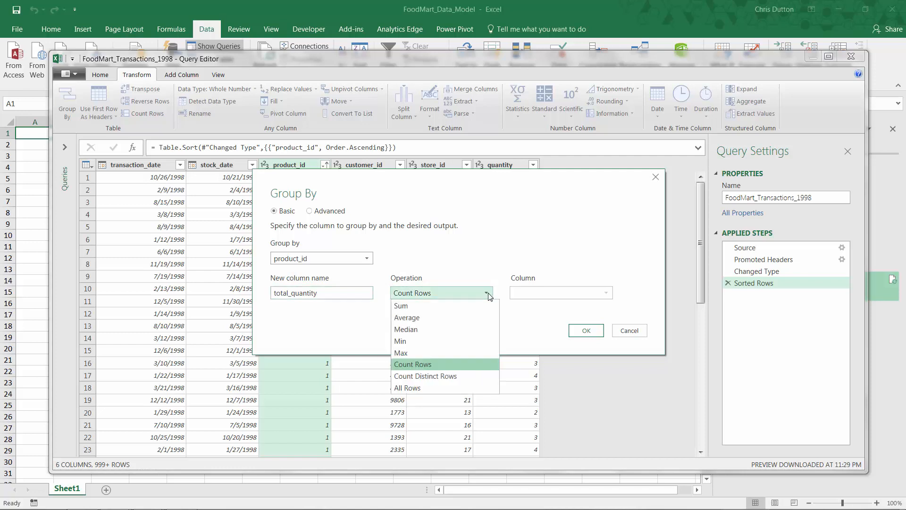
{"action": "left_click", "coordinate": [449, 305]}
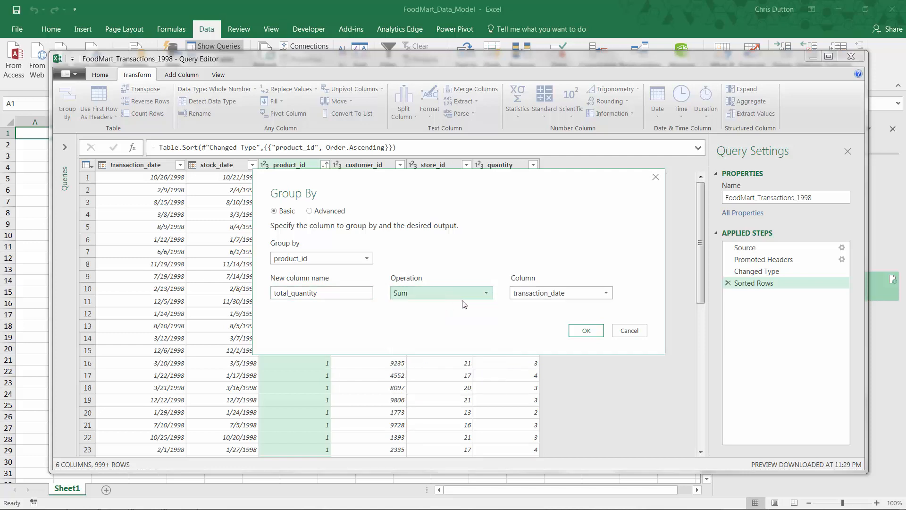
{"action": "left_click", "coordinate": [570, 296]}
{"action": "left_click", "coordinate": [540, 362]}
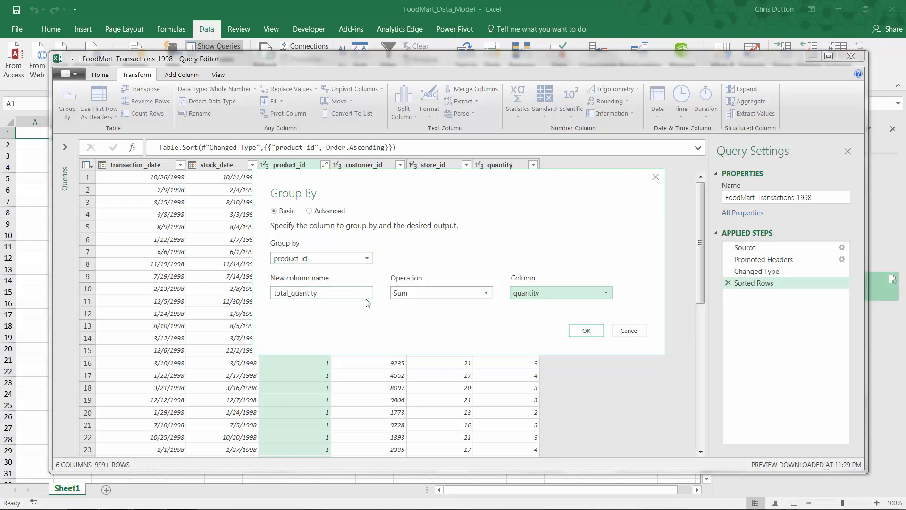
{"action": "left_click", "coordinate": [586, 331]}
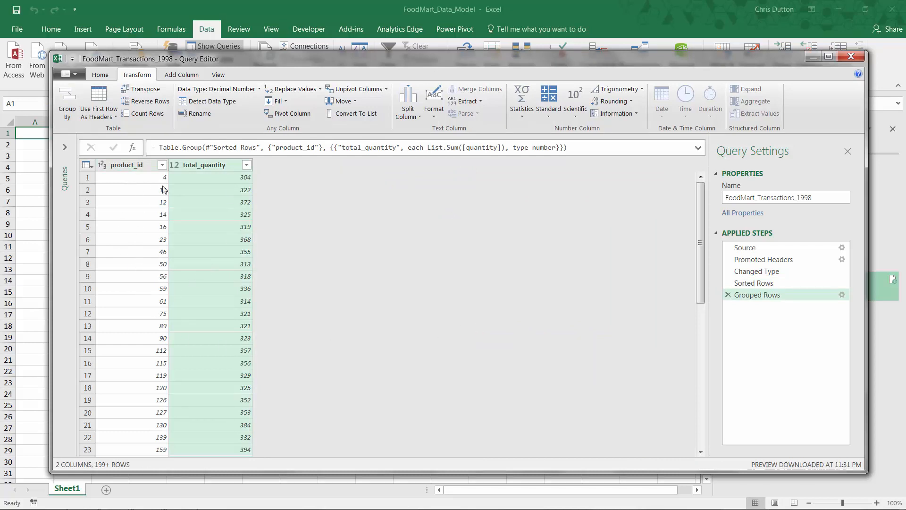
Step: Sort the grouped rows by product_id ascending and remove both that sort and the grouping from the applied steps
{"action": "left_click", "coordinate": [162, 165]}
{"action": "left_click", "coordinate": [205, 179]}
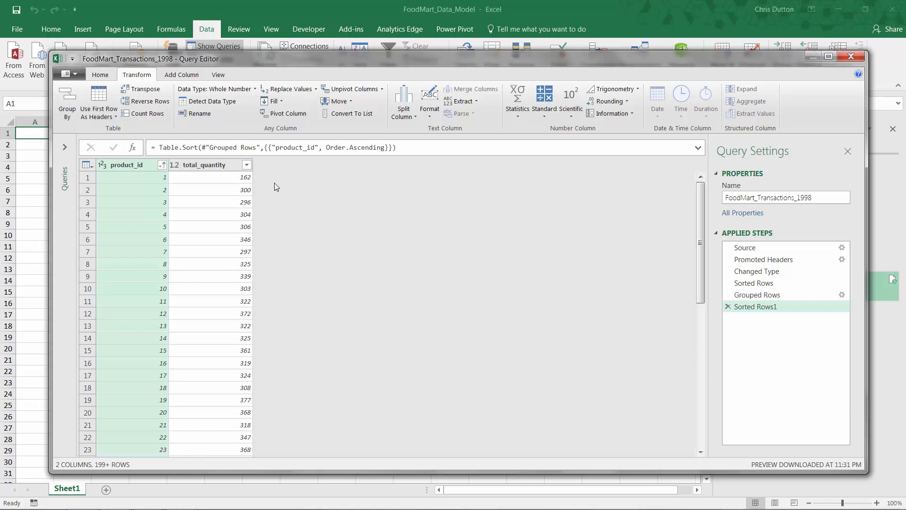
{"action": "left_click", "coordinate": [728, 307]}
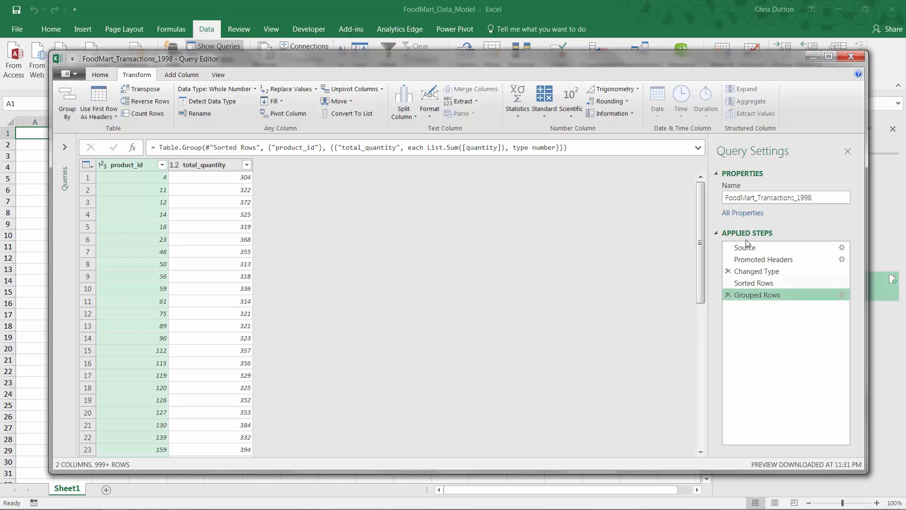
{"action": "left_click", "coordinate": [728, 295]}
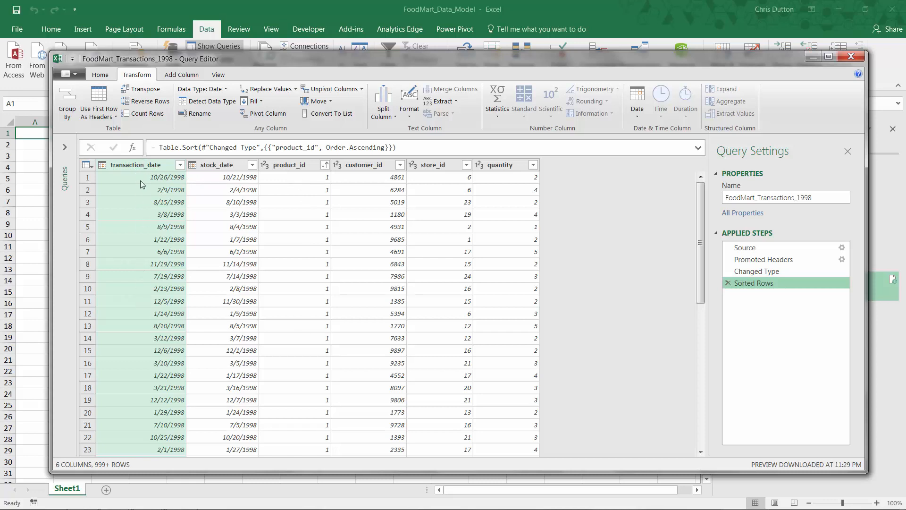
Step: Add a secondary ascending sort on transaction_date to the transactions
{"action": "left_click", "coordinate": [180, 167]}
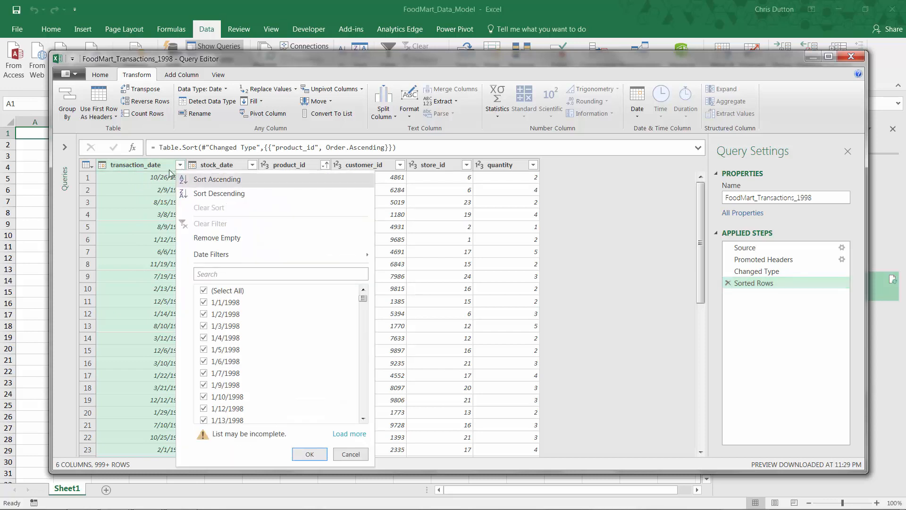
{"action": "left_click", "coordinate": [200, 176]}
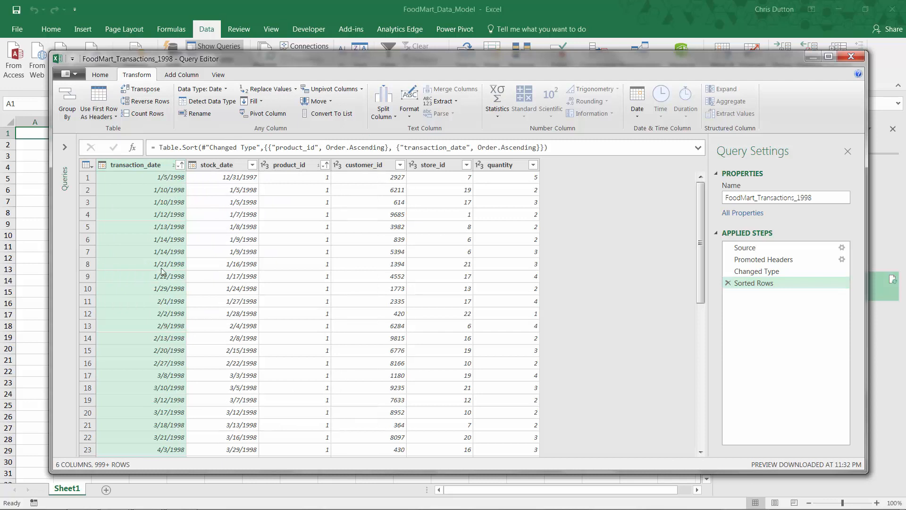
{"action": "left_click", "coordinate": [182, 80]}
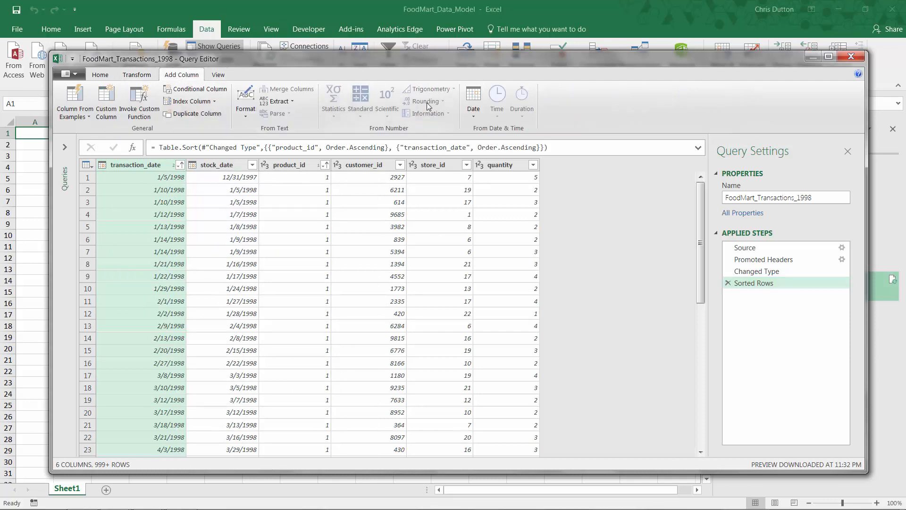
{"action": "left_click", "coordinate": [473, 101]}
{"action": "mouse_move", "coordinate": [494, 169]}
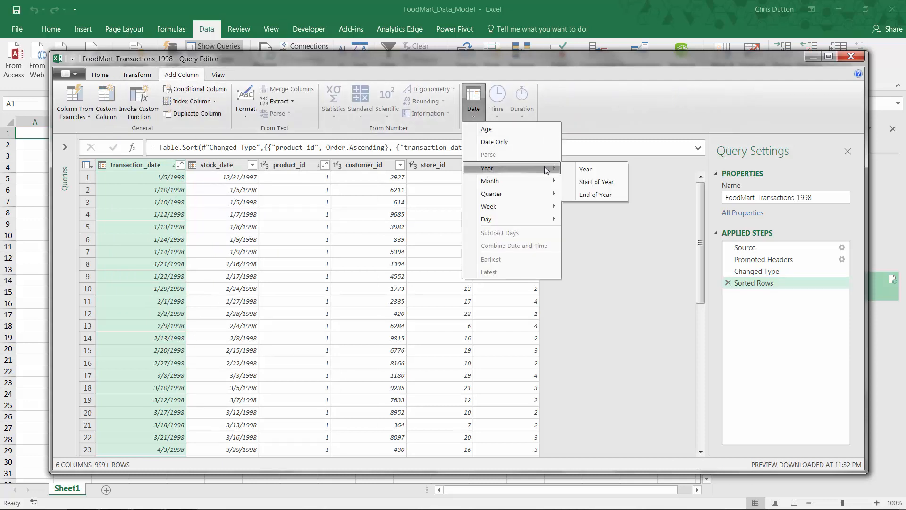
{"action": "left_click", "coordinate": [594, 171]}
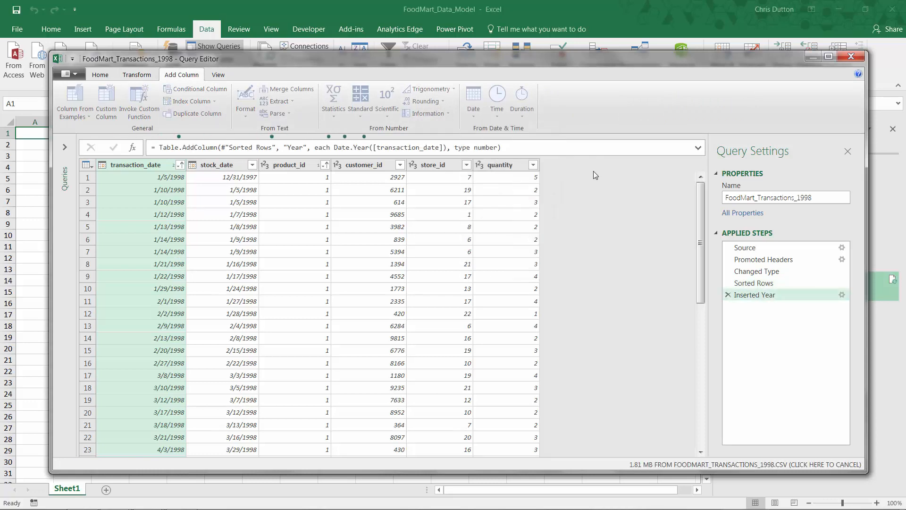
{"action": "left_click", "coordinate": [728, 294]}
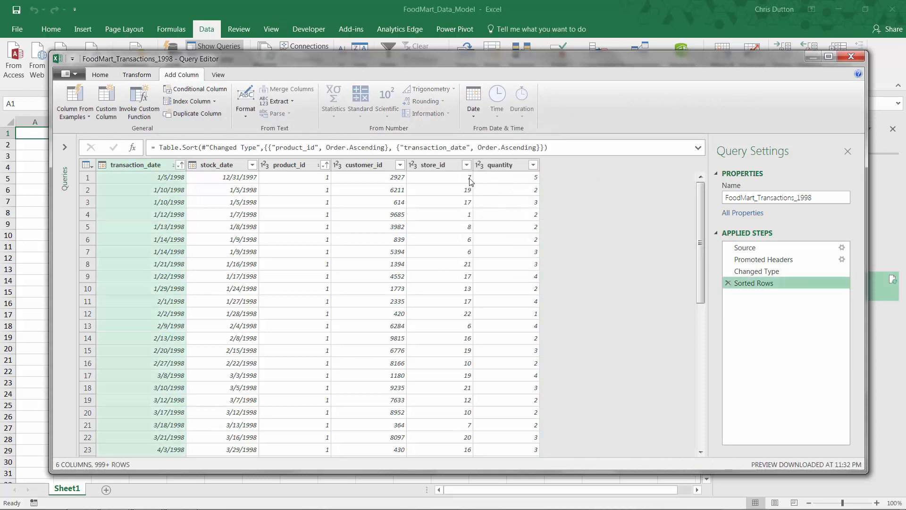
Step: Add a column with the month number extracted from transaction_date
{"action": "left_click", "coordinate": [473, 101]}
{"action": "mouse_move", "coordinate": [497, 182]}
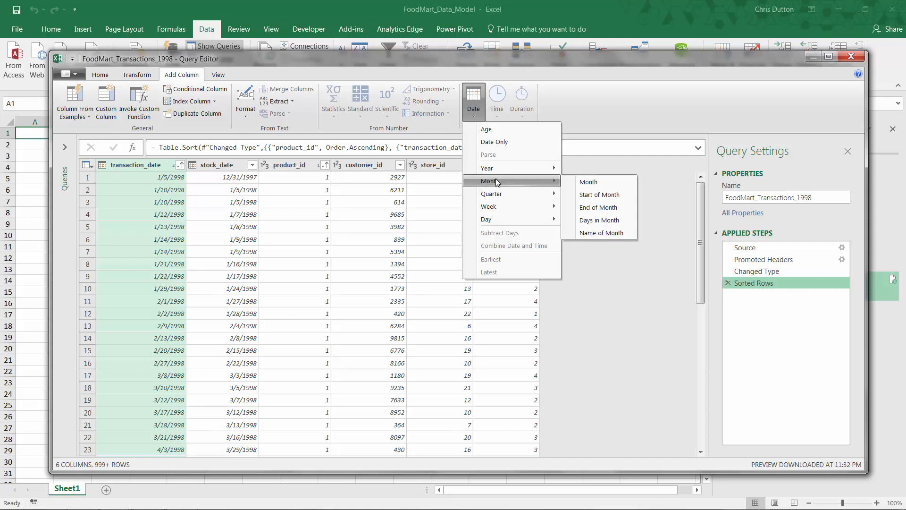
{"action": "left_click", "coordinate": [585, 182]}
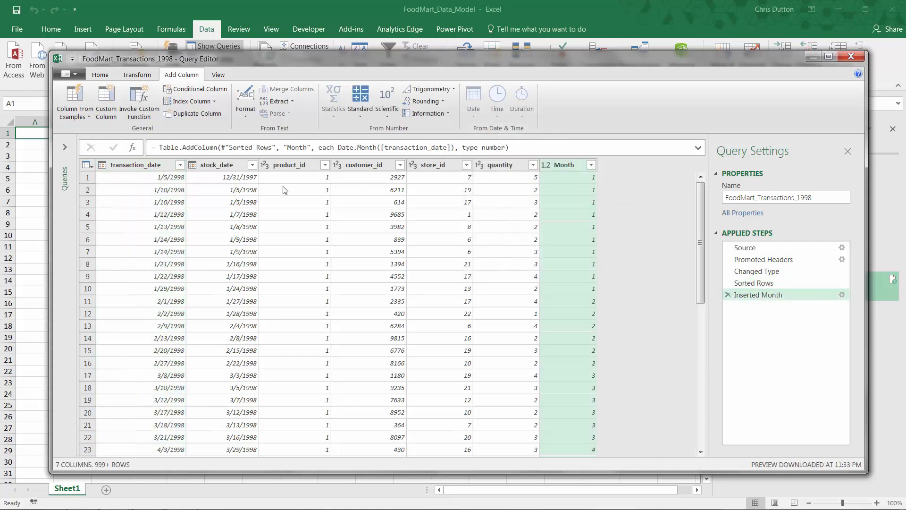
Step: Review the Month filter values, apply the filter with all months kept, and move the Month column directly after transaction_date
{"action": "left_click", "coordinate": [591, 164]}
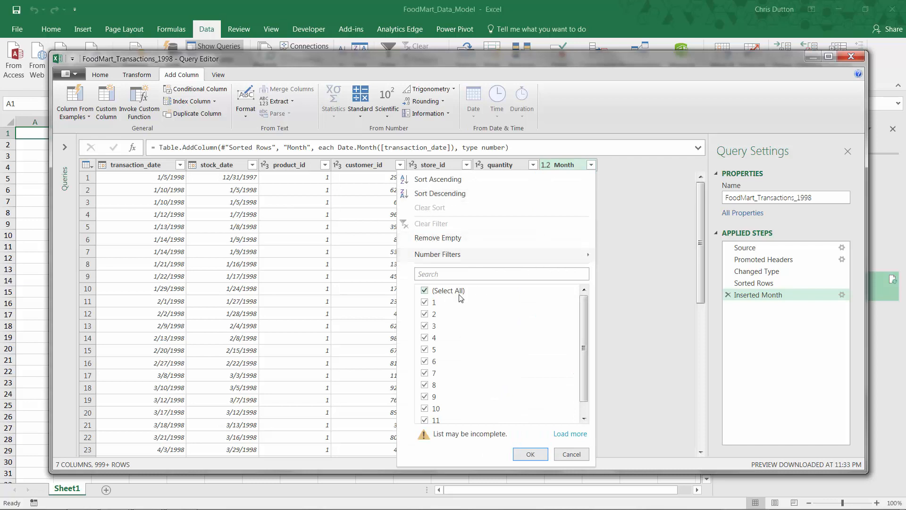
{"action": "scroll", "coordinate": [581, 313], "scroll_direction": "down", "scroll_amount": 2}
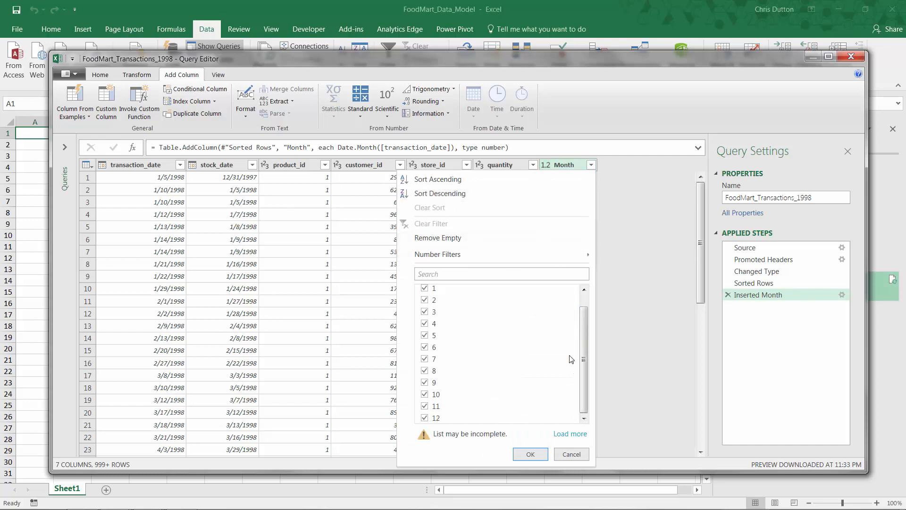
{"action": "left_click", "coordinate": [530, 454]}
{"action": "left_click_drag", "start_coordinate": [563, 166], "coordinate": [225, 179]}
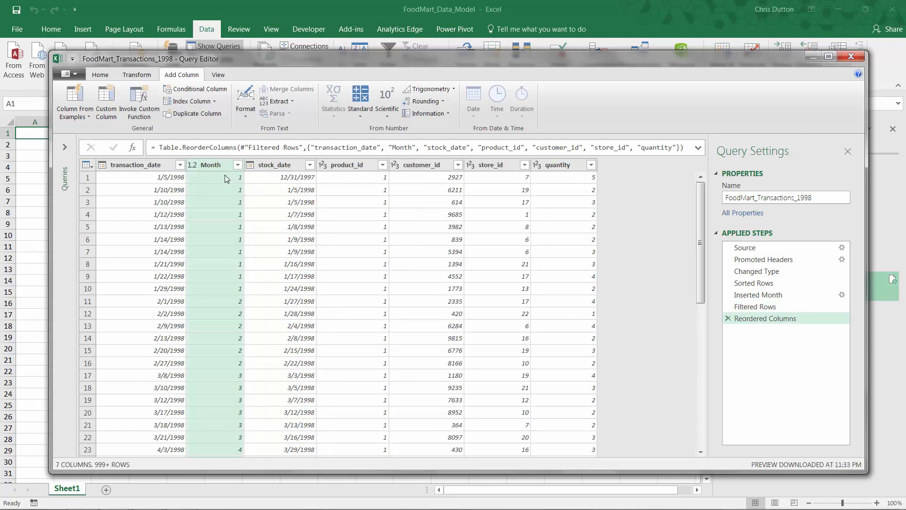
Step: Group the rows by Month, with a new total_quantity column that sums quantity
{"action": "left_click", "coordinate": [143, 77]}
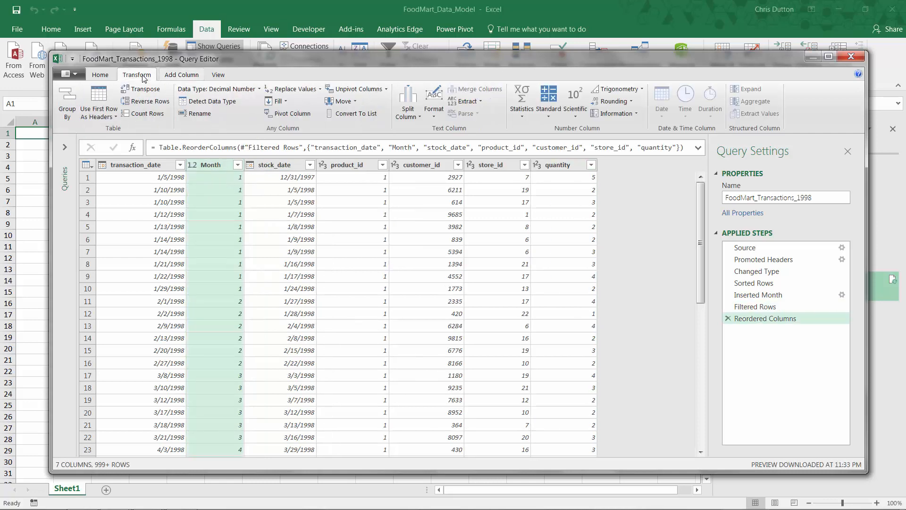
{"action": "left_click", "coordinate": [64, 103]}
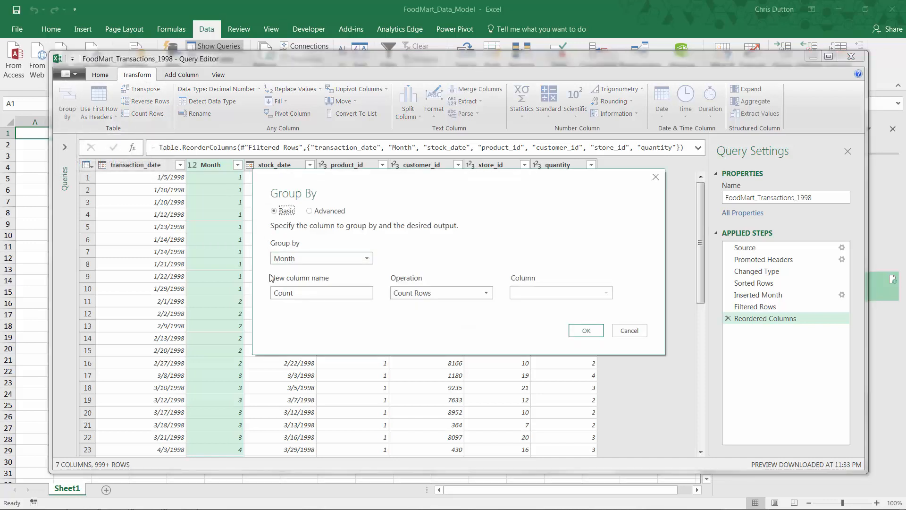
{"action": "double_click", "coordinate": [307, 292]}
{"action": "type", "text": "total_quantity"}
{"action": "left_click", "coordinate": [414, 292]}
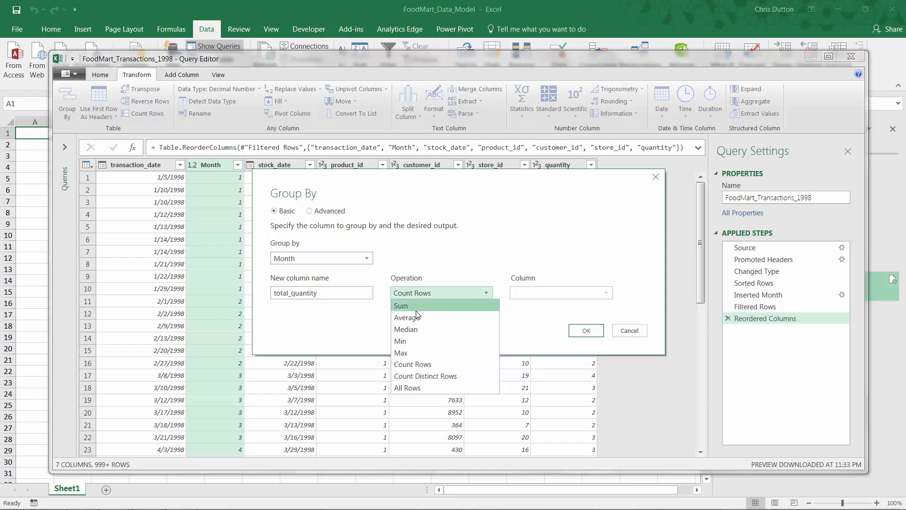
{"action": "left_click", "coordinate": [418, 306]}
{"action": "left_click", "coordinate": [529, 295]}
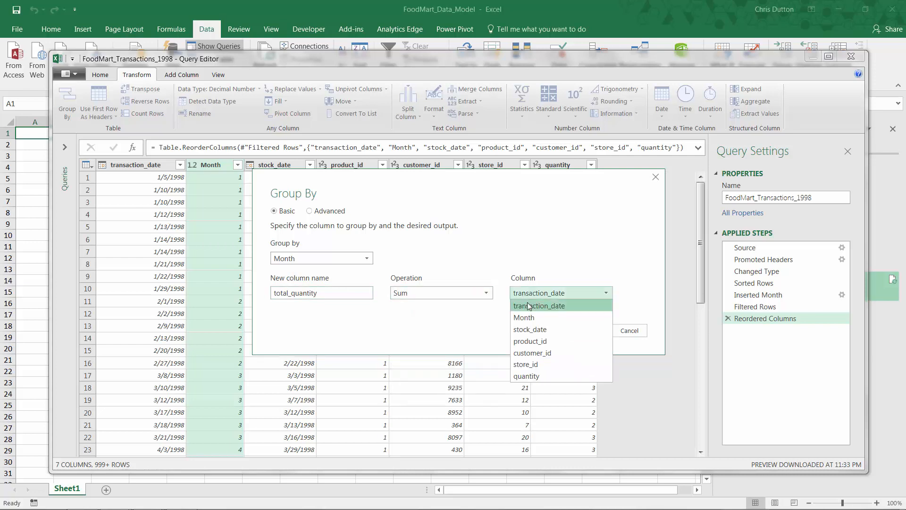
{"action": "left_click", "coordinate": [529, 376]}
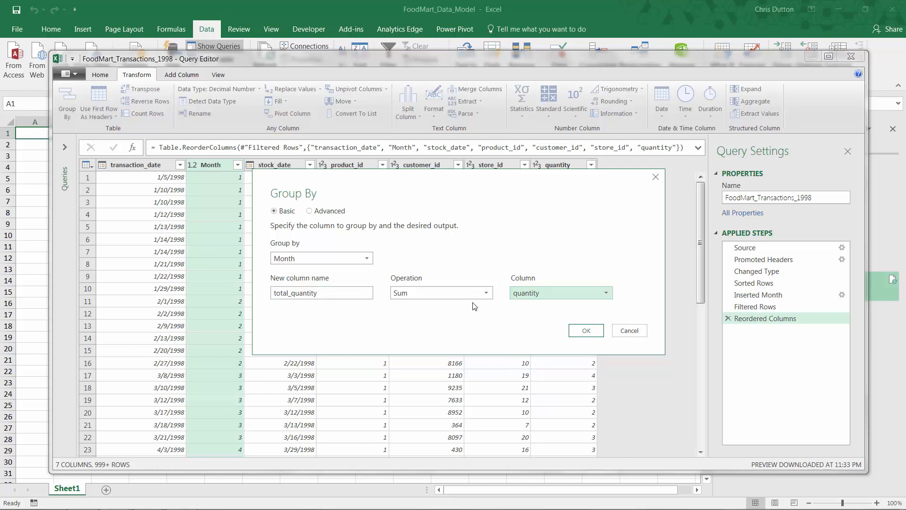
{"action": "left_click", "coordinate": [485, 293]}
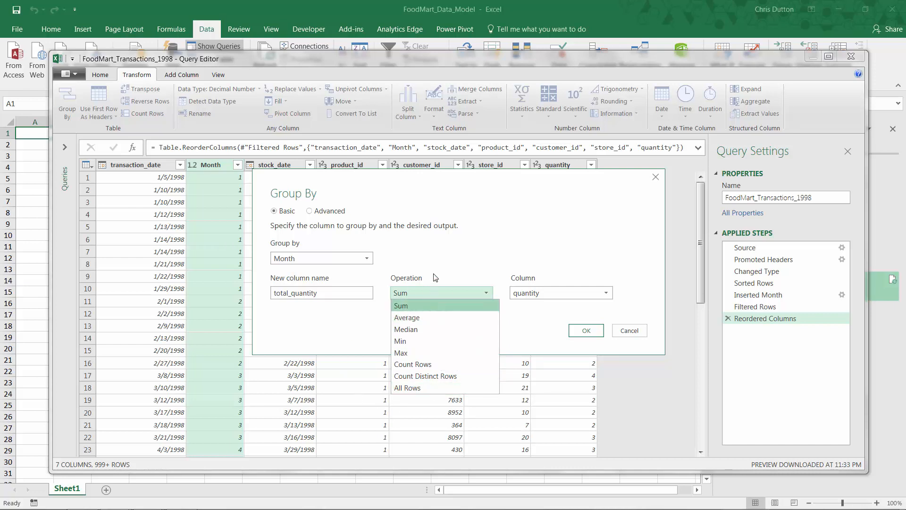
{"action": "left_click", "coordinate": [427, 306]}
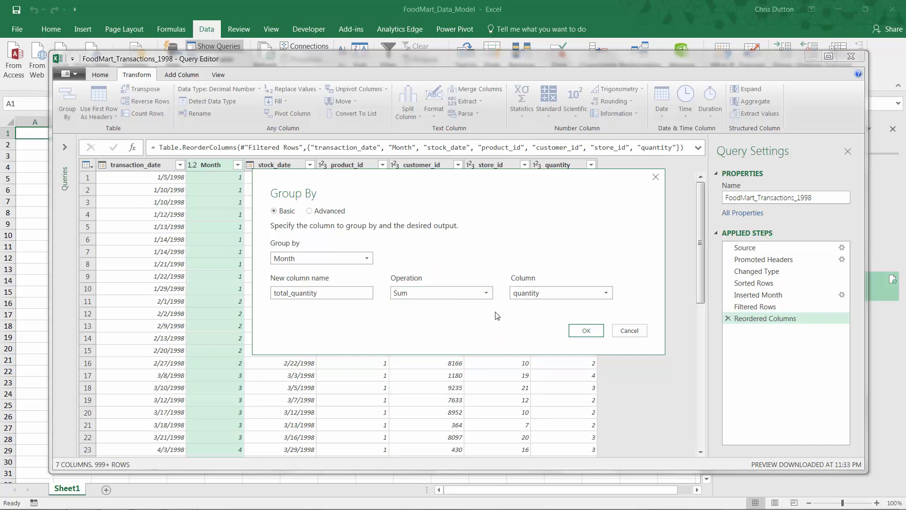
{"action": "left_click", "coordinate": [584, 332]}
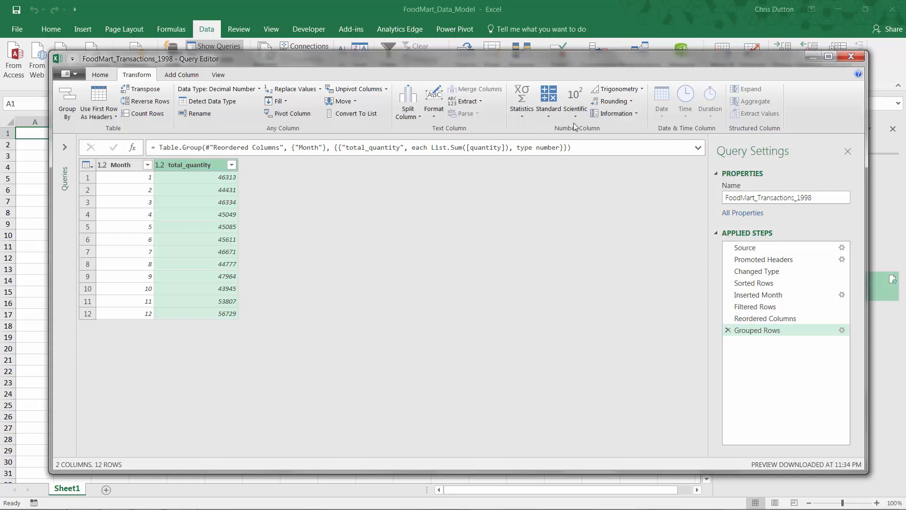
Step: Close the Query Editor and discard the changes made to the query
{"action": "left_click", "coordinate": [849, 55]}
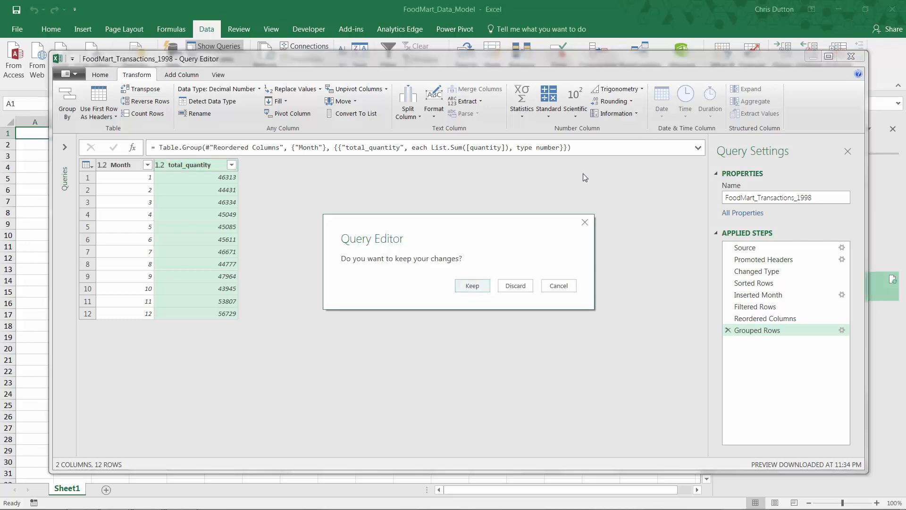
{"action": "left_click", "coordinate": [513, 287]}
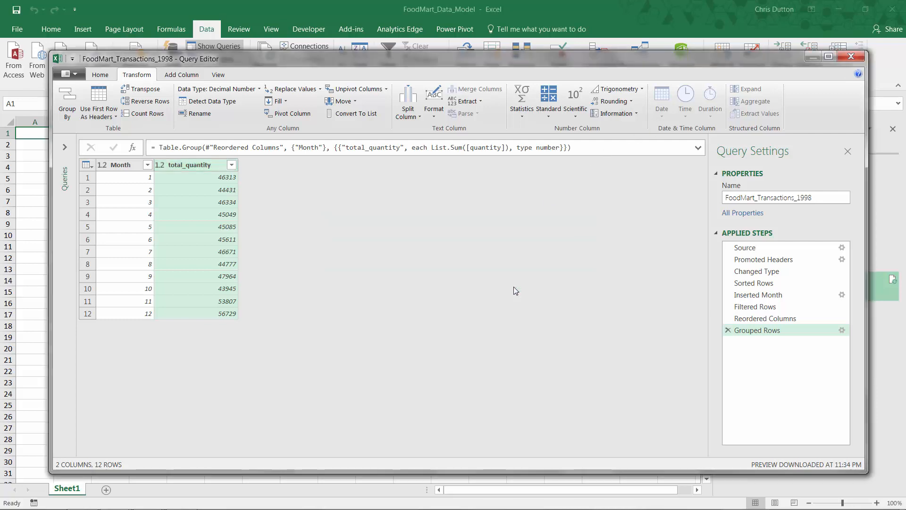